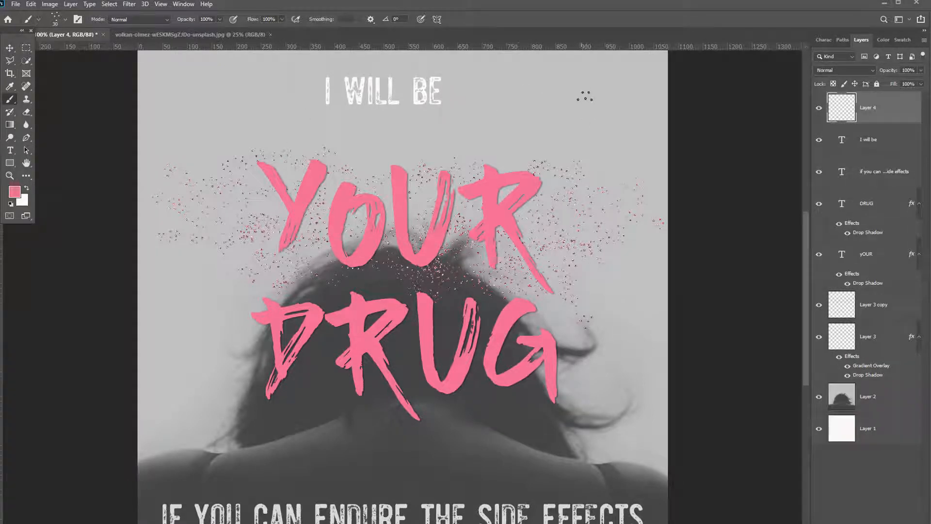
# Brush pink glitter scatter around the "I WILL BE" line on Layer 4.
pyautogui.moveTo(453, 93); pyautogui.dragTo(589, 92)
pyautogui.moveTo(643, 161)
pyautogui.mouseDown()
pyautogui.moveTo(449, 101)
pyautogui.moveTo(306, 101)
pyautogui.moveTo(378, 99)
pyautogui.moveTo(286, 131)
pyautogui.moveTo(301, 100)
pyautogui.moveTo(276, 105)
pyautogui.mouseUp()
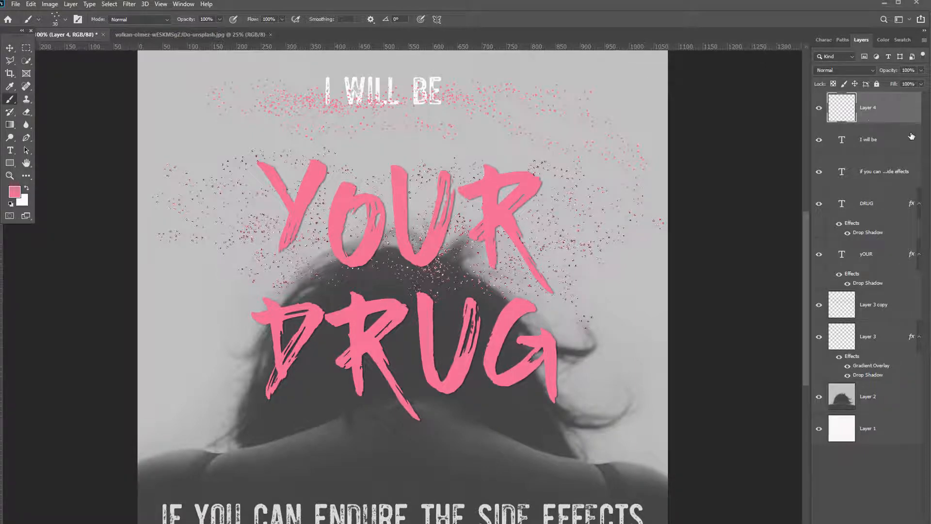
# Delete Layer 4 and hide Layer 3 and Layer 3 copy.
pyautogui.moveTo(870, 118); pyautogui.dragTo(913, 523)
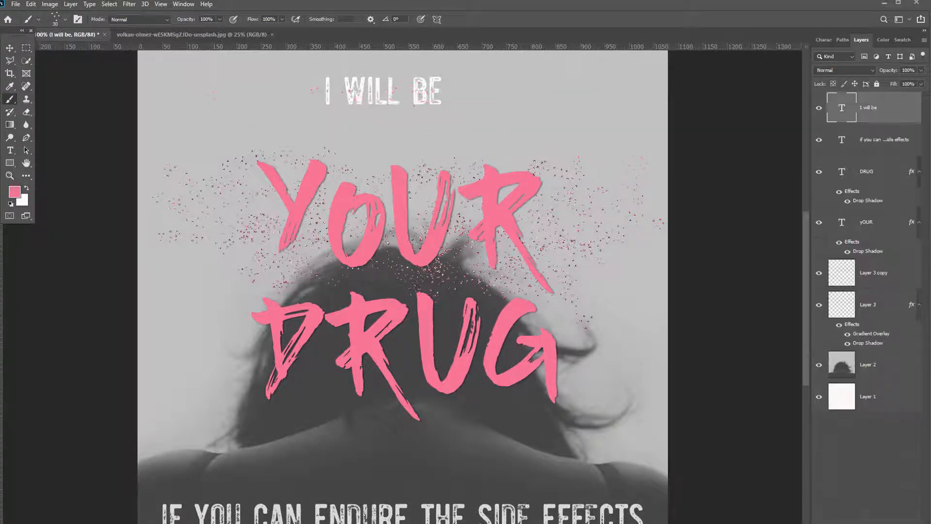
pyautogui.click(819, 304)
pyautogui.click(820, 273)
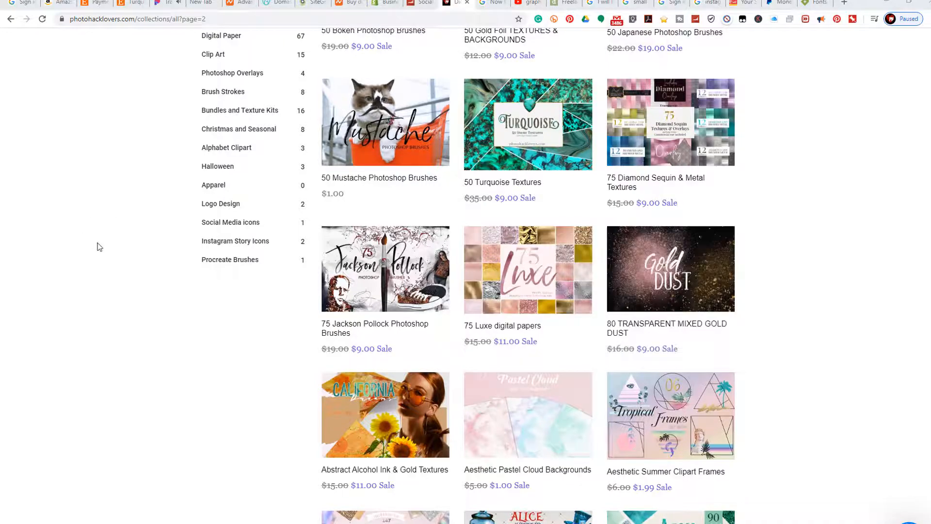
# Open the Aesthetic Textures Bundle from the shop's Bundles and Texture Kits category and examine its product page.
pyautogui.scroll(3, 200, 275)
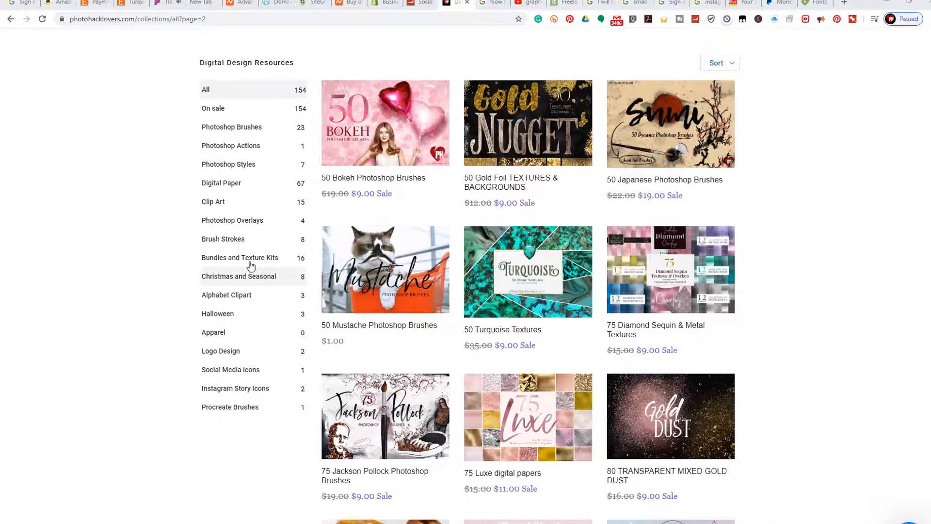
pyautogui.click(249, 257)
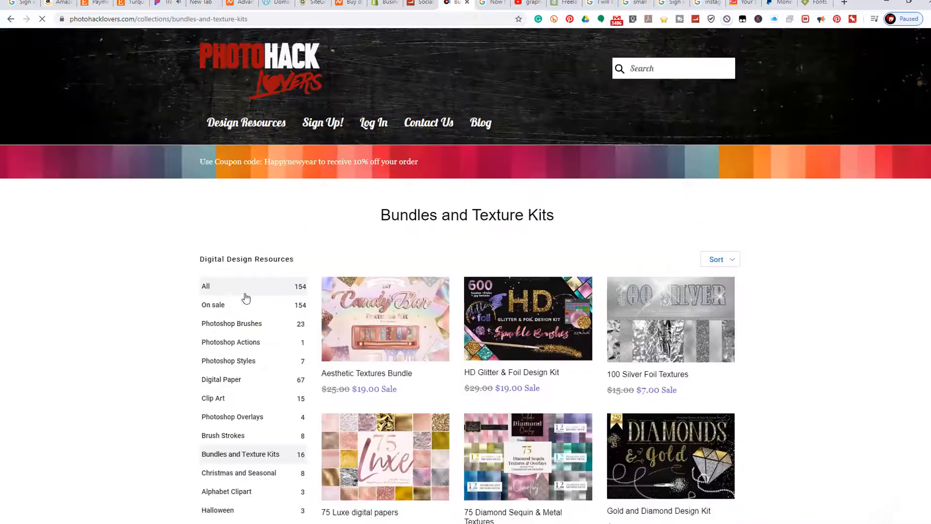
pyautogui.click(372, 353)
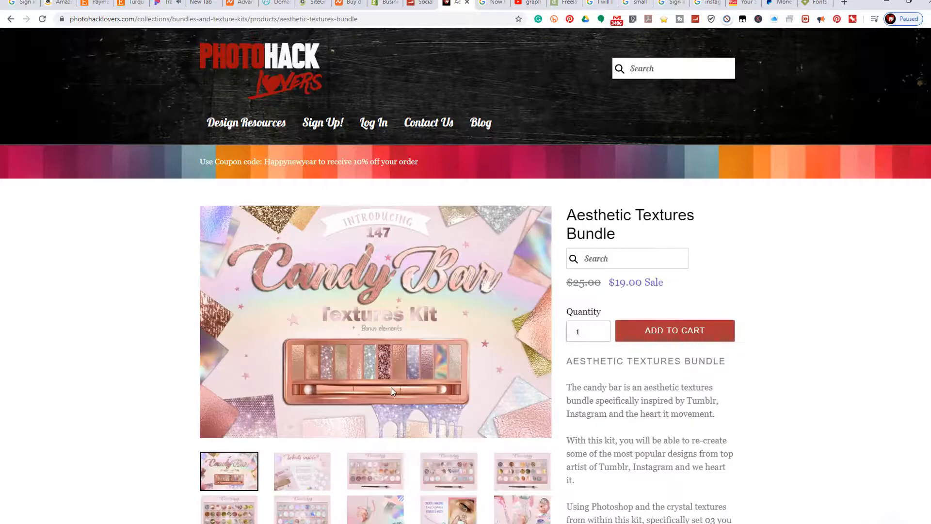
pyautogui.scroll(-1, 330, 365)
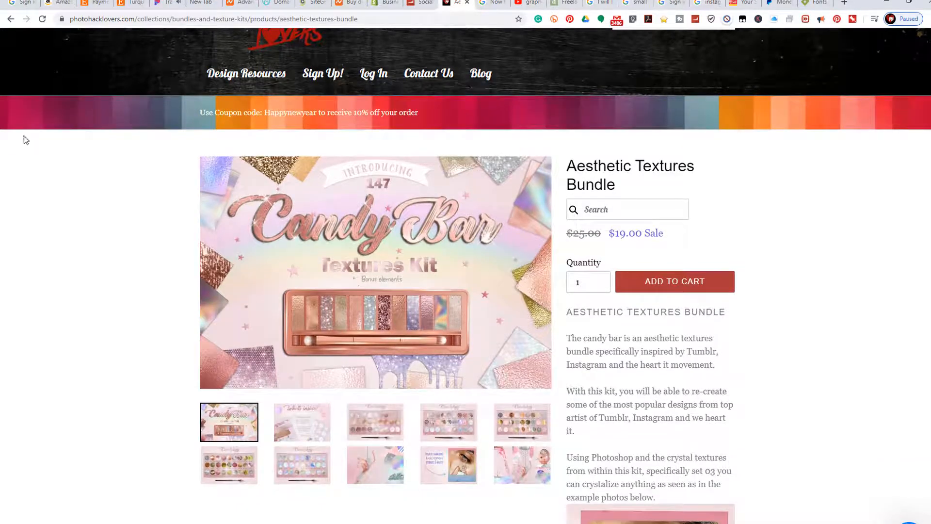
# Return to the kits collection and examine the HD Glitter & Foil Design Kit's images and description.
pyautogui.click(10, 20)
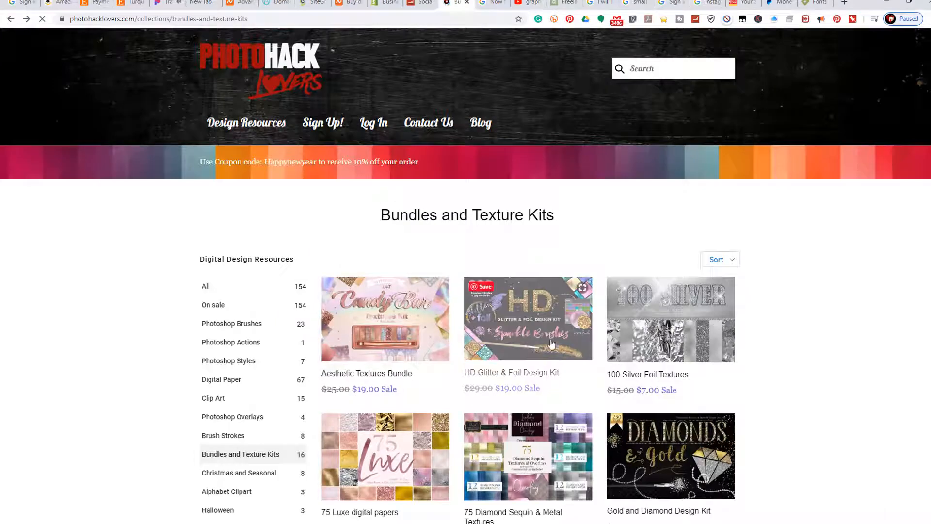
pyautogui.click(553, 393)
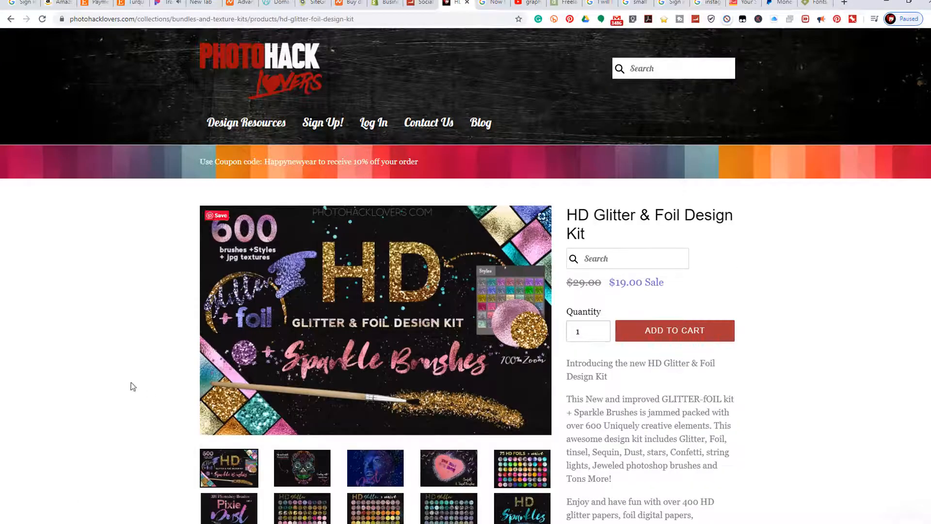
pyautogui.scroll(-6, 360, 464)
pyautogui.scroll(5, 362, 463)
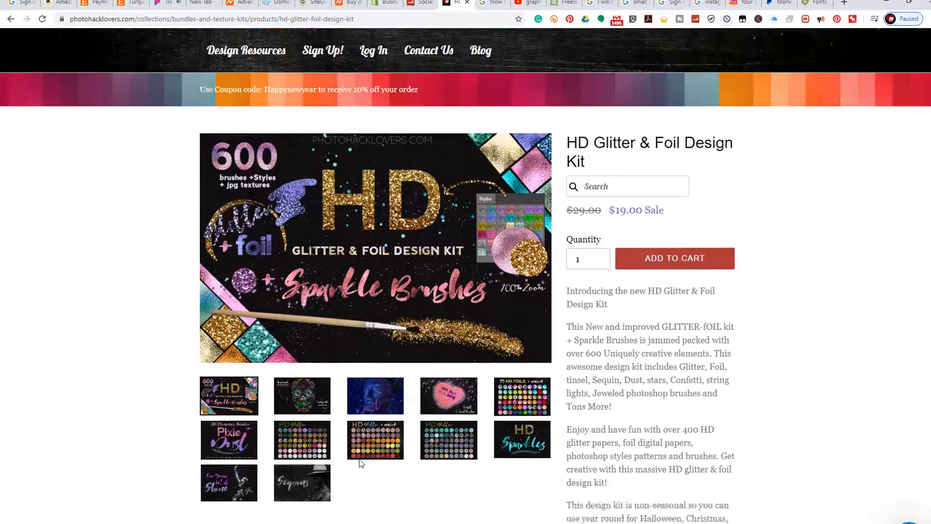
pyautogui.click(10, 19)
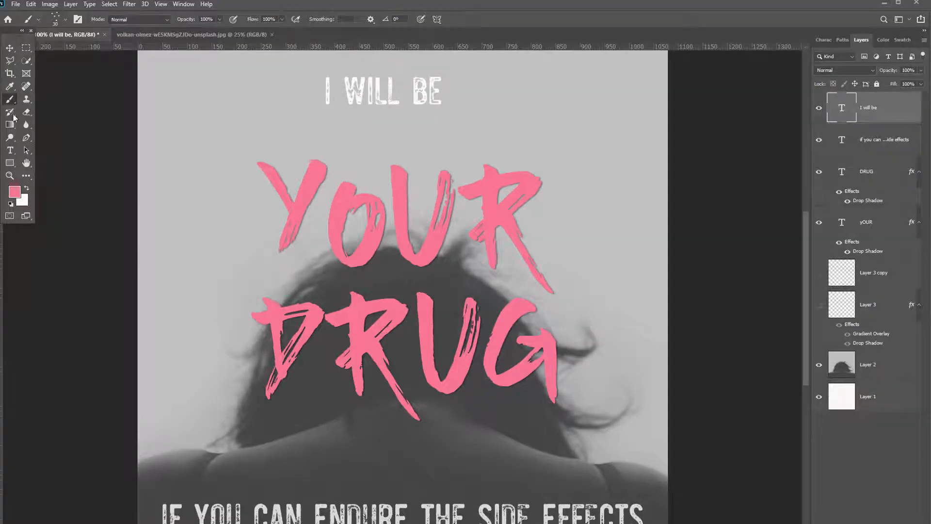
# Check the brush presets for the texturedglitter-scatter brush and add a new layer above the "I will be" text layer.
pyautogui.click(65, 19)
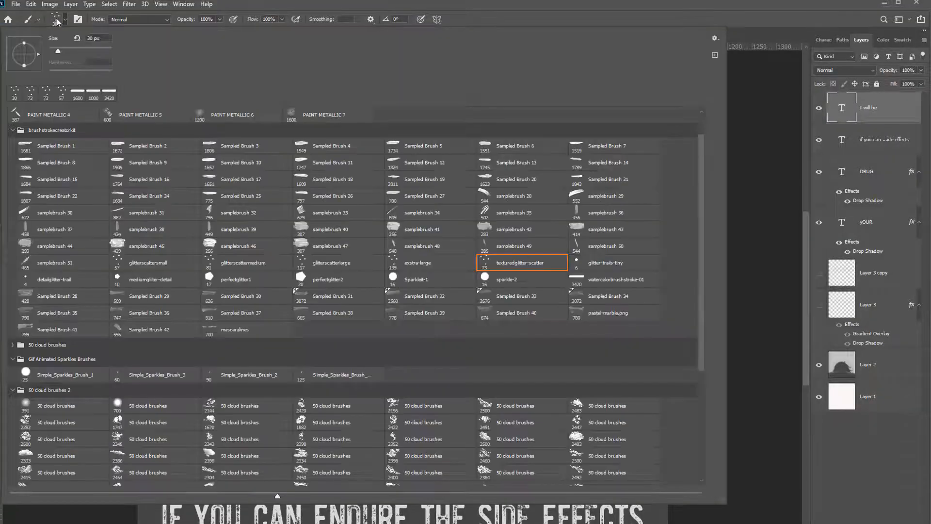
pyautogui.click(889, 108)
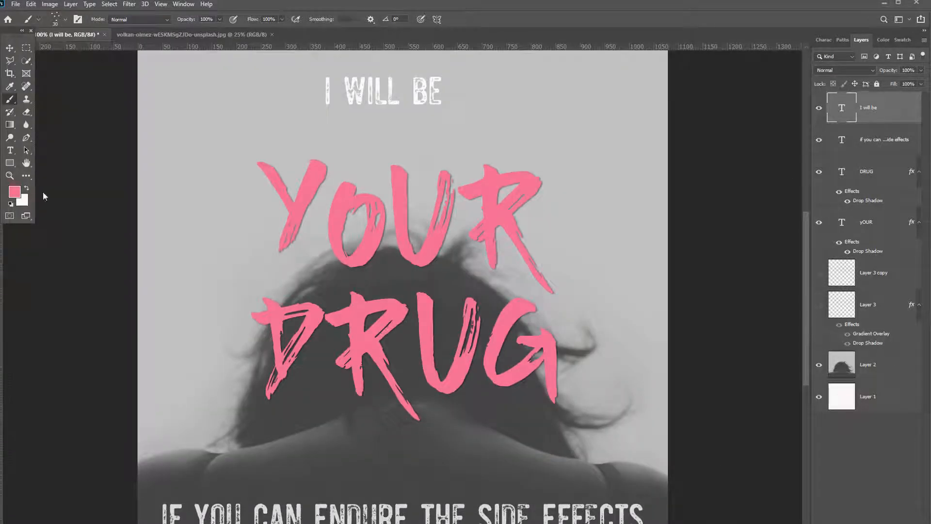
pyautogui.hotkey('ctrl', 'shift', 'alt', 'n')
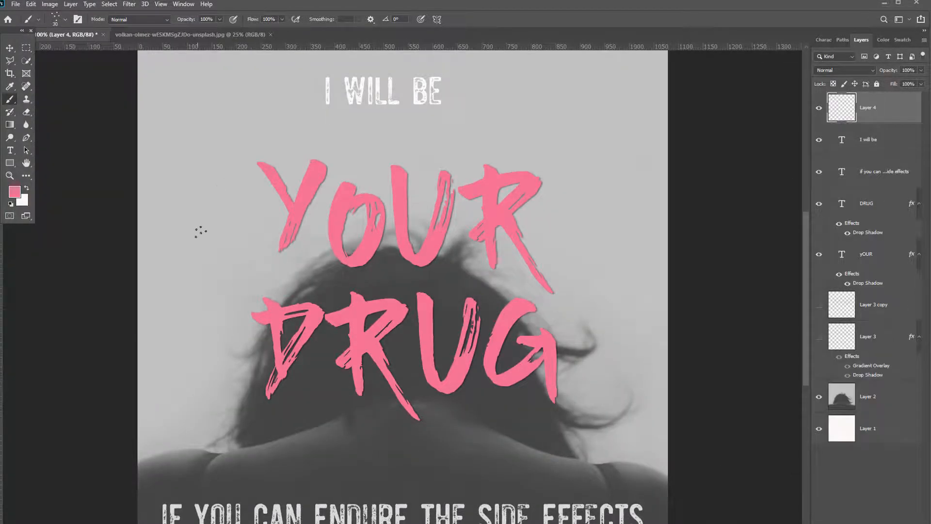
# Scatter pink glitter dots above, between and on both sides of the "YOUR" lettering on the new layer.
pyautogui.moveTo(244, 174)
pyautogui.mouseDown()
pyautogui.moveTo(241, 224)
pyautogui.moveTo(254, 217)
pyautogui.moveTo(250, 188)
pyautogui.moveTo(267, 229)
pyautogui.moveTo(266, 205)
pyautogui.moveTo(260, 215)
pyautogui.moveTo(280, 208)
pyautogui.mouseUp()
pyautogui.moveTo(417, 192)
pyautogui.mouseDown()
pyautogui.moveTo(425, 143)
pyautogui.moveTo(425, 166)
pyautogui.mouseUp()
pyautogui.moveTo(505, 156)
pyautogui.mouseDown()
pyautogui.moveTo(466, 162)
pyautogui.moveTo(468, 185)
pyautogui.mouseUp()
pyautogui.moveTo(519, 163); pyautogui.dragTo(543, 160)
pyautogui.click(608, 251)
pyautogui.click(600, 229)
pyautogui.click(204, 257)
pyautogui.click(217, 184)
pyautogui.click(182, 156)
pyautogui.click(182, 219)
pyautogui.click(473, 132)
# Reapply the last Add Noise filter to the painted glitter layer.
pyautogui.click(129, 3)
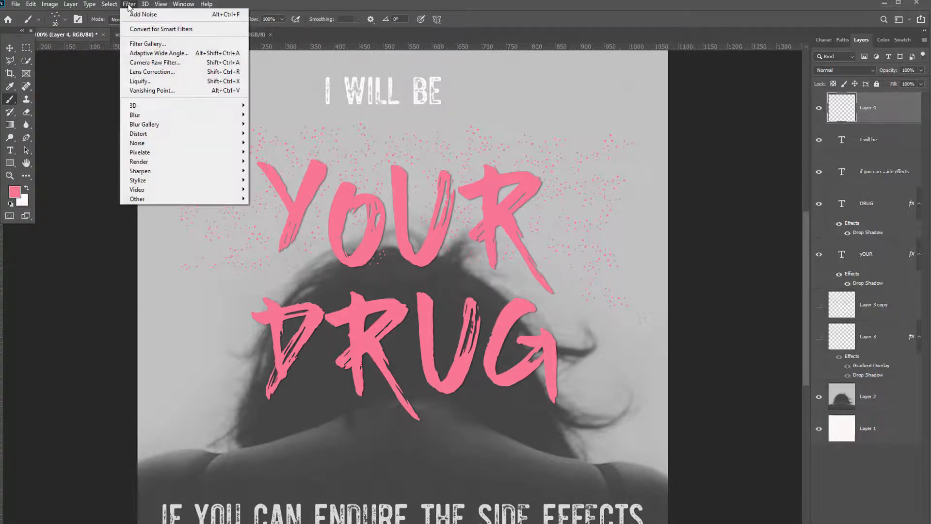
pyautogui.click(146, 14)
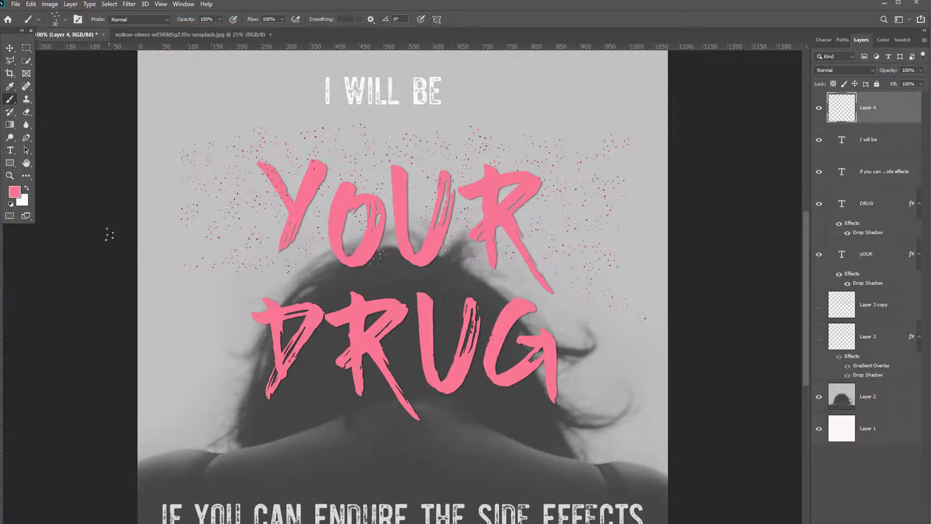
# Apply Add Noise to the glitter layer with an amount of 90.8%, Gaussian distribution and multicoloured noise.
pyautogui.click(129, 4)
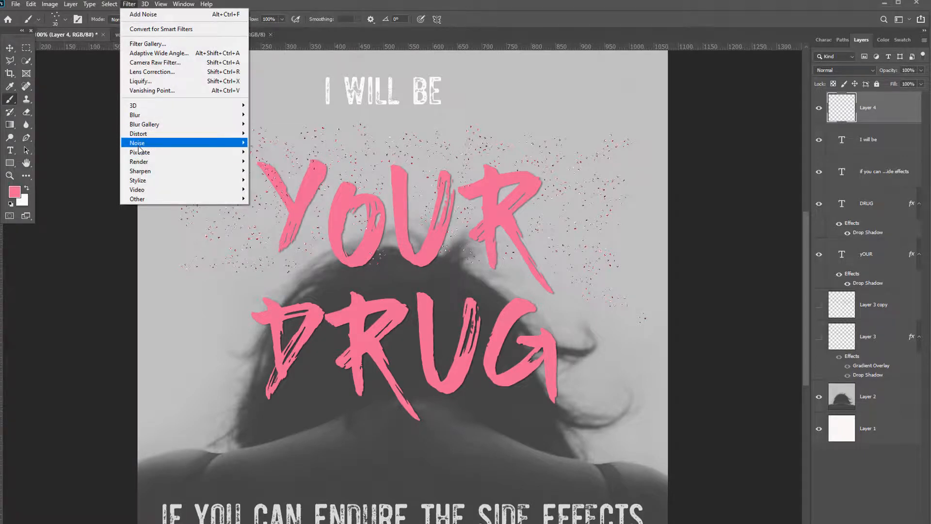
pyautogui.moveTo(138, 144)
pyautogui.click(269, 144)
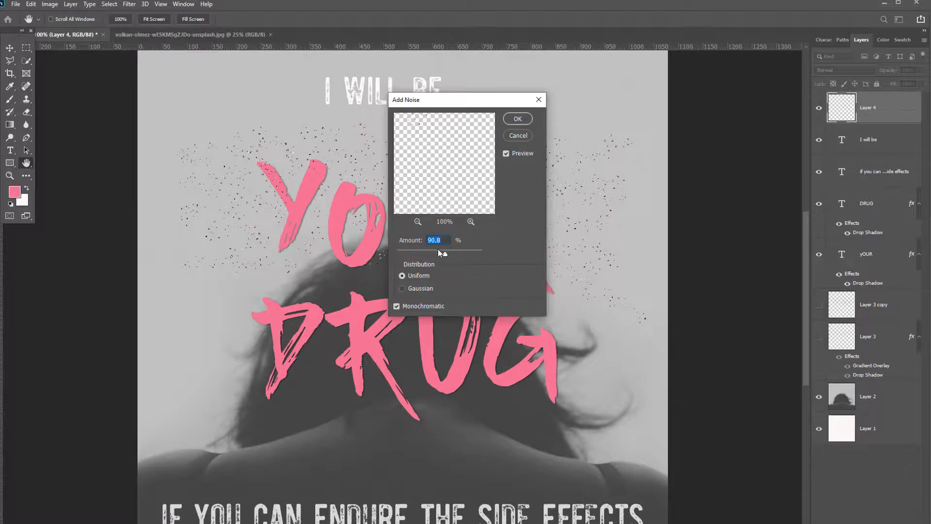
pyautogui.click(403, 289)
pyautogui.moveTo(449, 103); pyautogui.dragTo(299, 419)
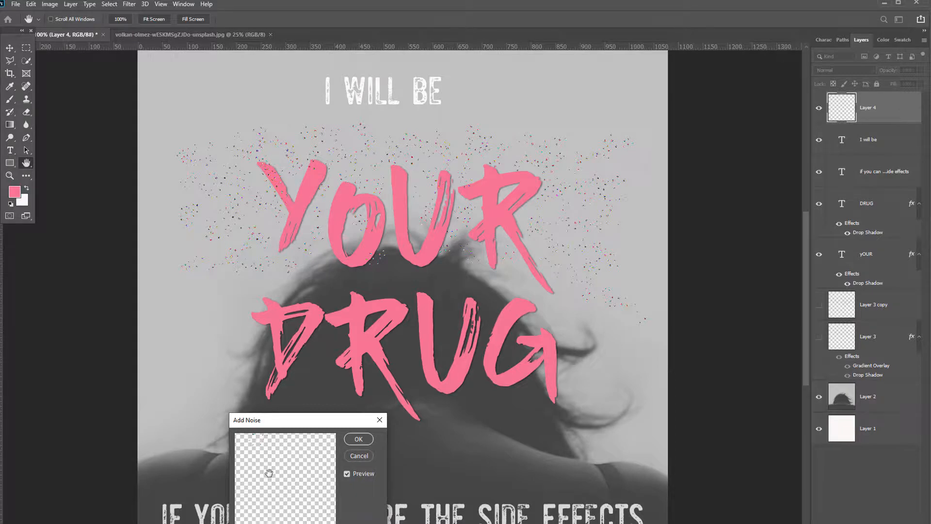
pyautogui.moveTo(309, 420); pyautogui.dragTo(446, 340)
pyautogui.moveTo(210, 430); pyautogui.dragTo(358, 336)
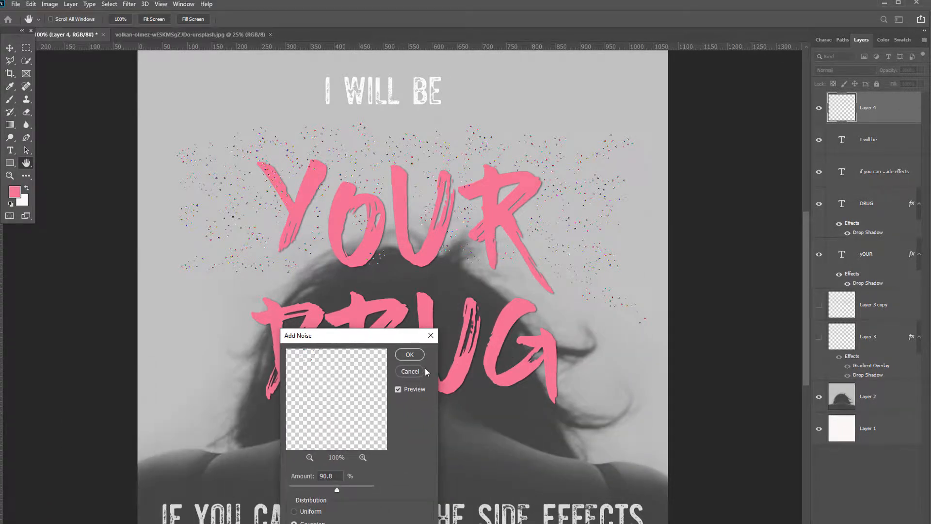
pyautogui.click(410, 354)
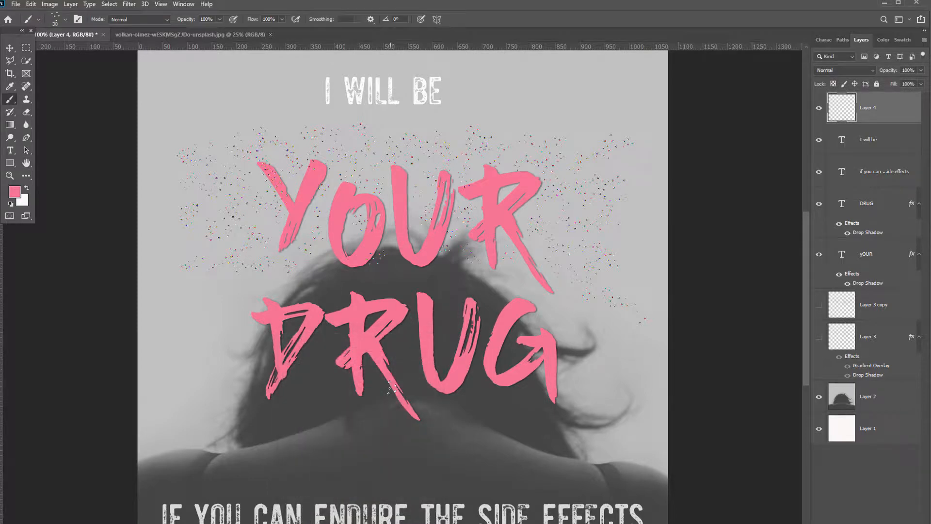